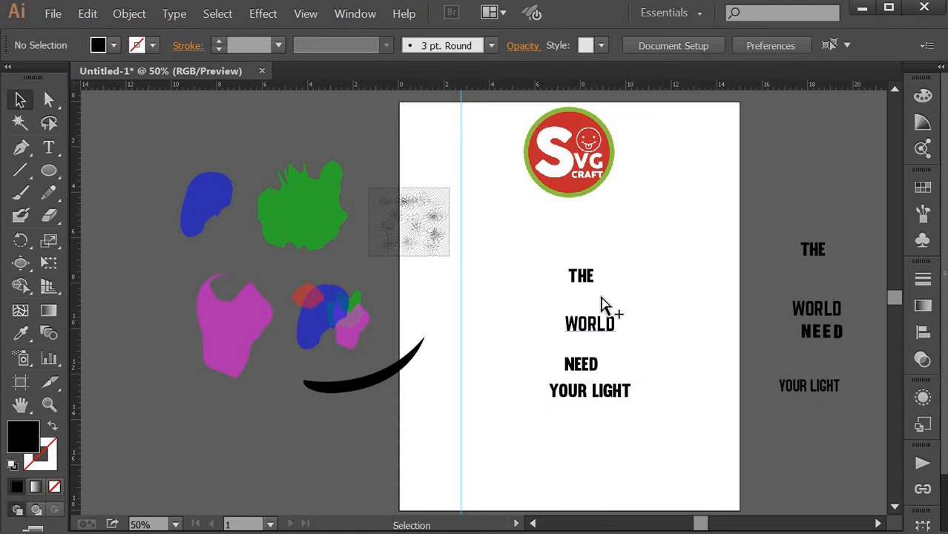
Stack the text lines THE, WORLD, NEED and YOUR LIGHT closely beneath each other with their left edges on the vertical guide.
{"action": "scroll", "coordinate": [602, 298], "scroll_direction": "up", "scroll_amount": 1}
{"action": "left_click_drag", "start_coordinate": [654, 383], "coordinate": [657, 369]}
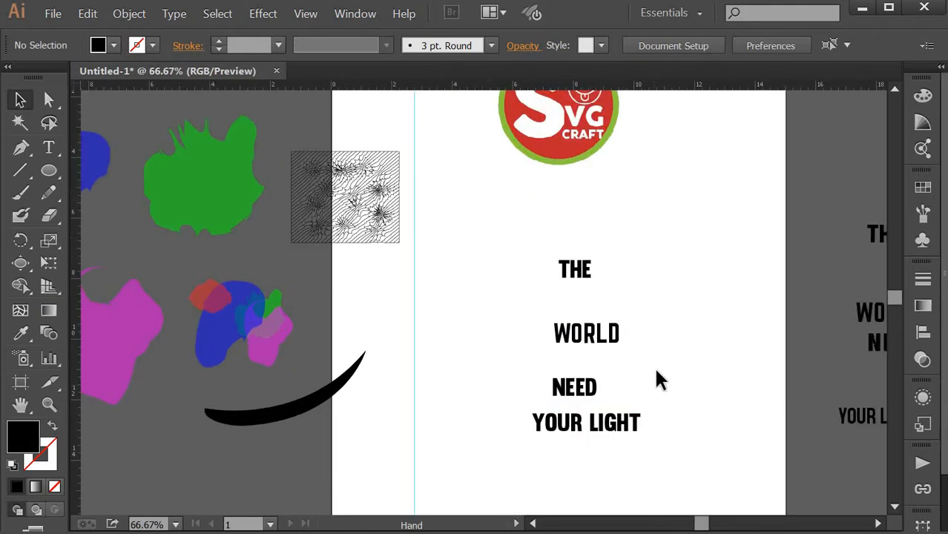
{"action": "left_click", "coordinate": [581, 264]}
{"action": "left_click_drag", "start_coordinate": [578, 260], "coordinate": [434, 271]}
{"action": "left_click_drag", "start_coordinate": [600, 342], "coordinate": [593, 332]}
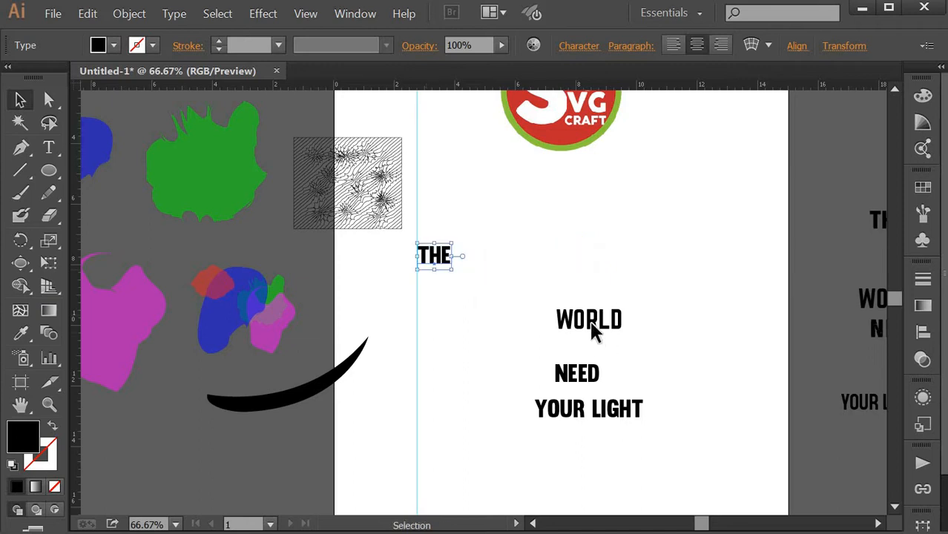
{"action": "left_click_drag", "start_coordinate": [483, 295], "coordinate": [454, 284]}
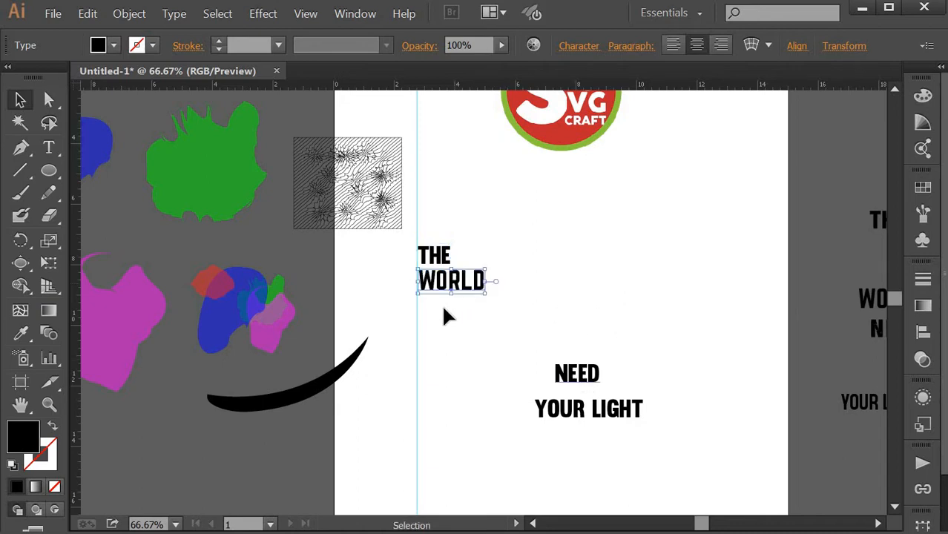
{"action": "left_click_drag", "start_coordinate": [597, 383], "coordinate": [438, 304]}
{"action": "left_click_drag", "start_coordinate": [580, 408], "coordinate": [460, 323]}
{"action": "left_click_drag", "start_coordinate": [573, 325], "coordinate": [573, 325]}
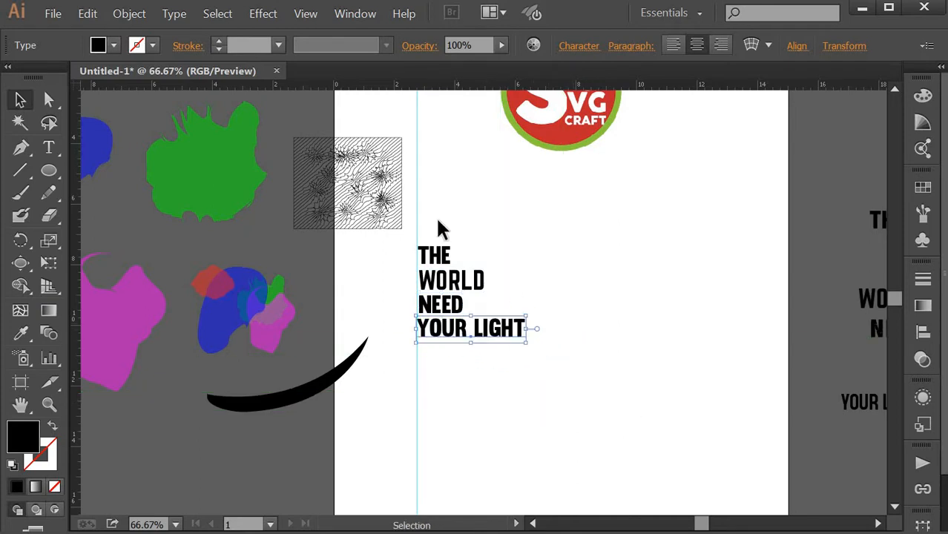
Select all four text lines, align them horizontally on their centres and move the block to the middle of the artboard.
{"action": "left_click", "coordinate": [438, 227]}
{"action": "key", "text": "ctrl+z"}
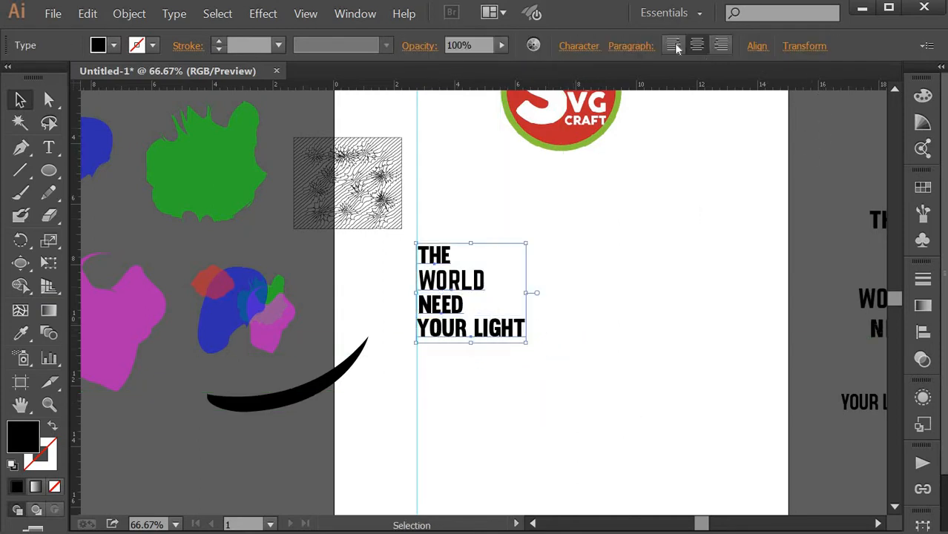
{"action": "left_click", "coordinate": [698, 46]}
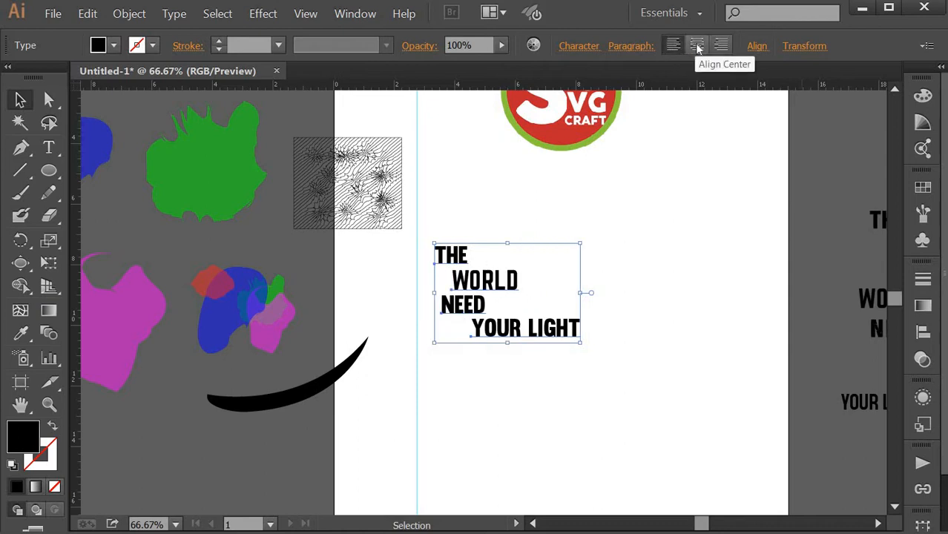
{"action": "key", "text": "ctrl+z"}
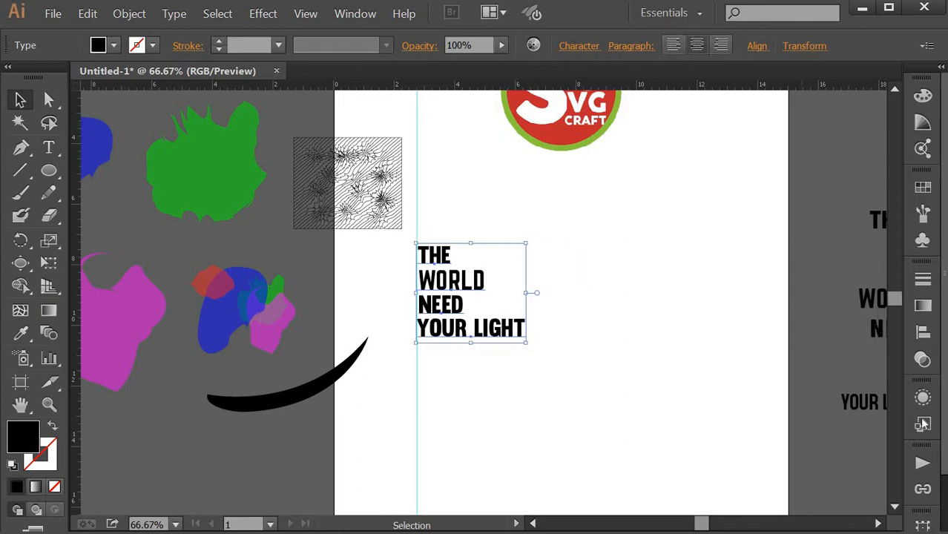
{"action": "left_click", "coordinate": [923, 332]}
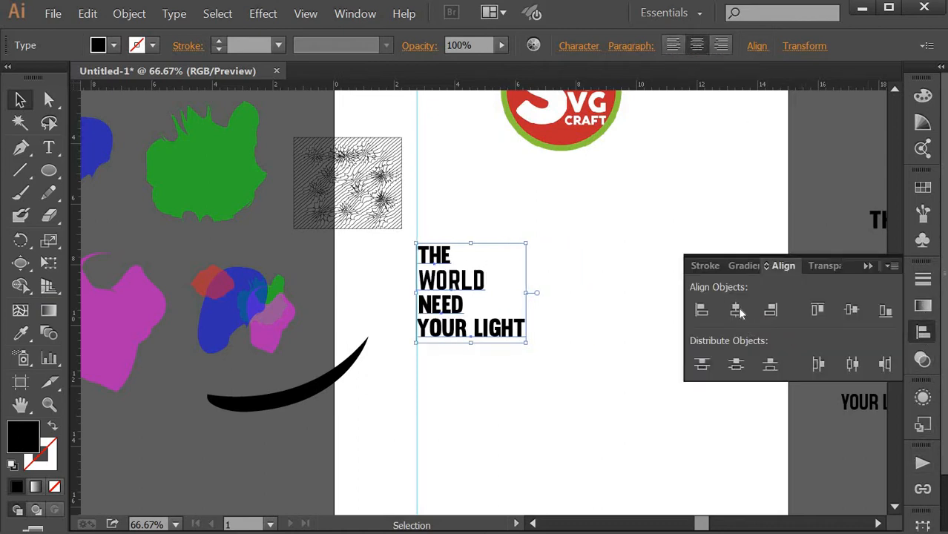
{"action": "left_click", "coordinate": [736, 311]}
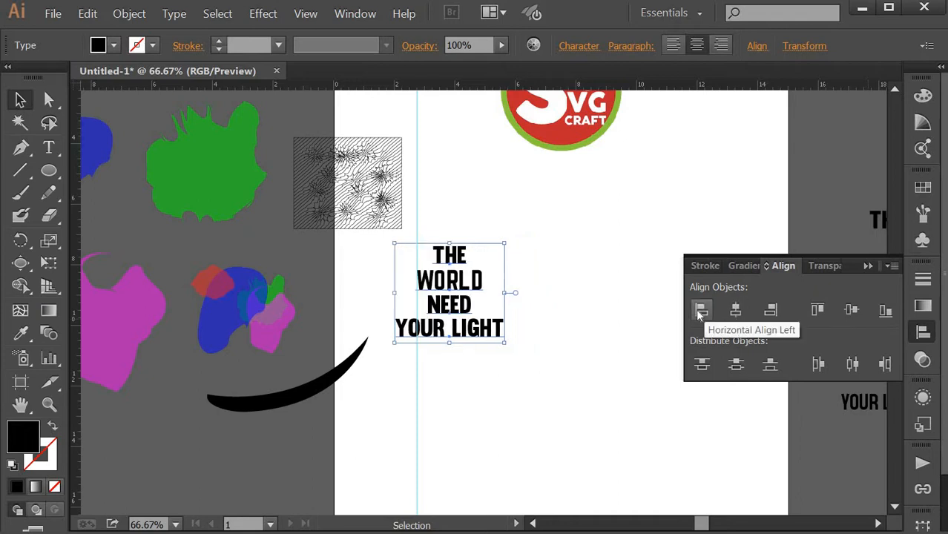
{"action": "left_click", "coordinate": [700, 310]}
{"action": "left_click", "coordinate": [736, 311]}
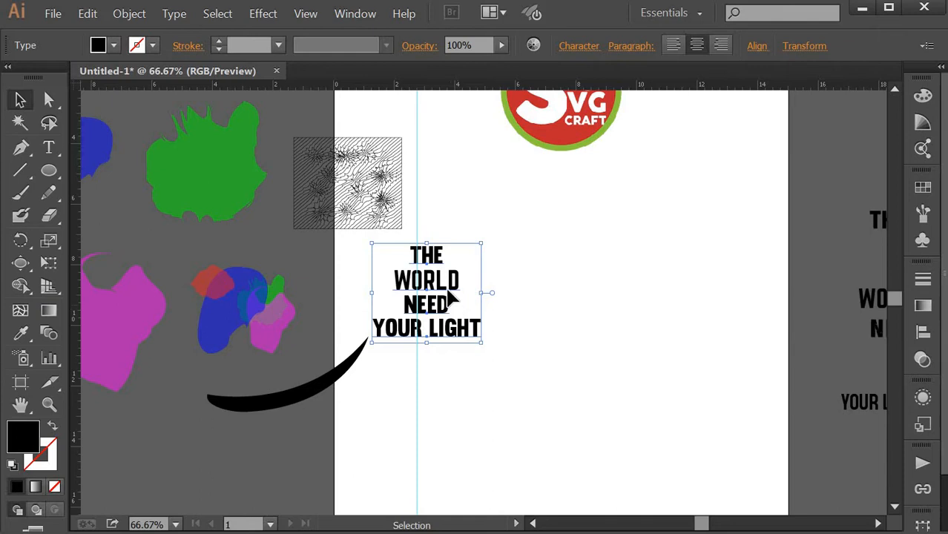
{"action": "left_click_drag", "start_coordinate": [468, 297], "coordinate": [593, 297]}
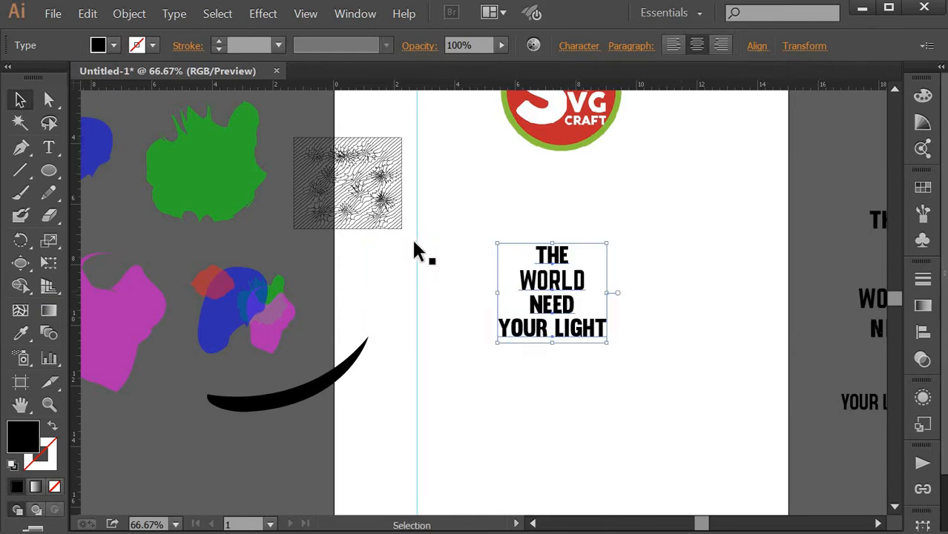
Move the square line texture over the text block and send it to the back.
{"action": "left_click", "coordinate": [417, 250]}
{"action": "mouse_move", "coordinate": [391, 219]}
{"action": "left_mouse_down"}
{"action": "mouse_move", "coordinate": [583, 344]}
{"action": "mouse_move", "coordinate": [597, 338]}
{"action": "mouse_move", "coordinate": [598, 320]}
{"action": "mouse_move", "coordinate": [554, 337]}
{"action": "left_mouse_up"}
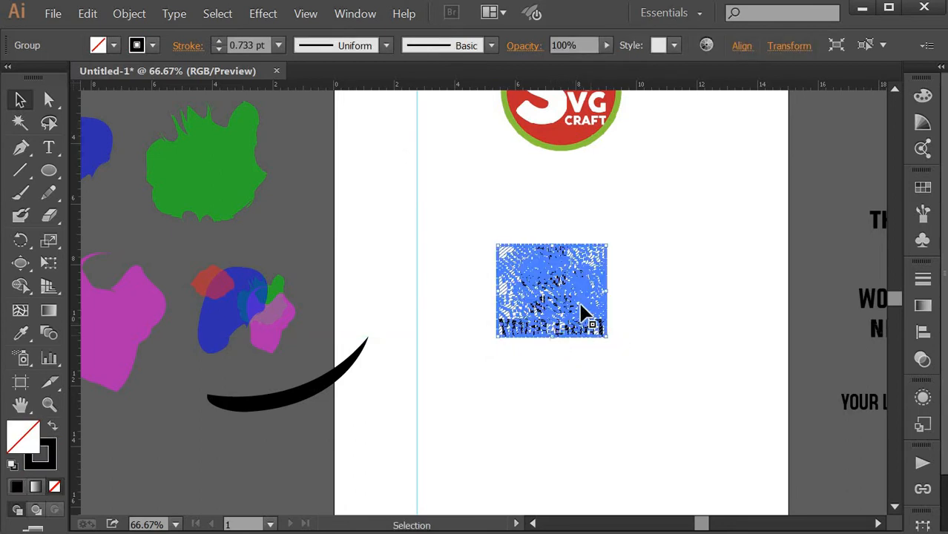
{"action": "right_click", "coordinate": [630, 375]}
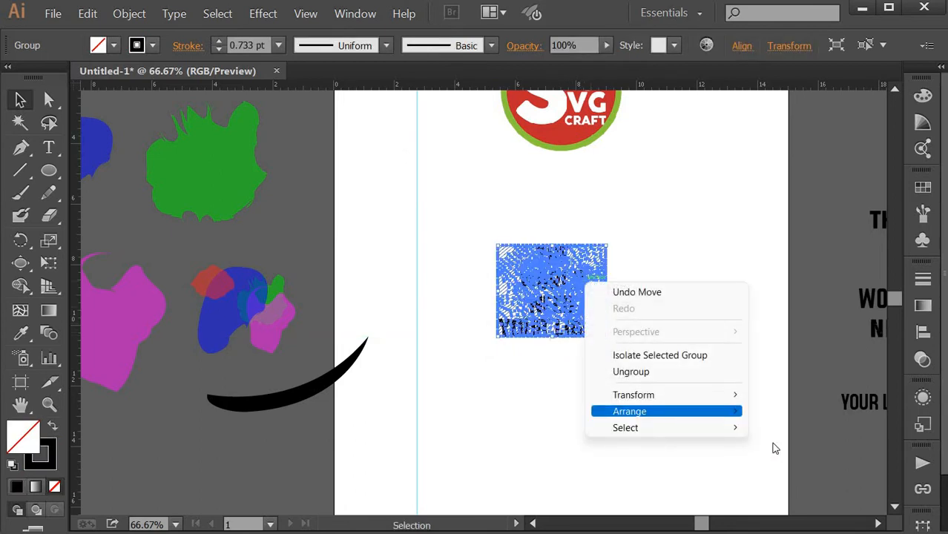
{"action": "mouse_move", "coordinate": [653, 411]}
{"action": "left_click", "coordinate": [815, 460]}
{"action": "left_click", "coordinate": [726, 371]}
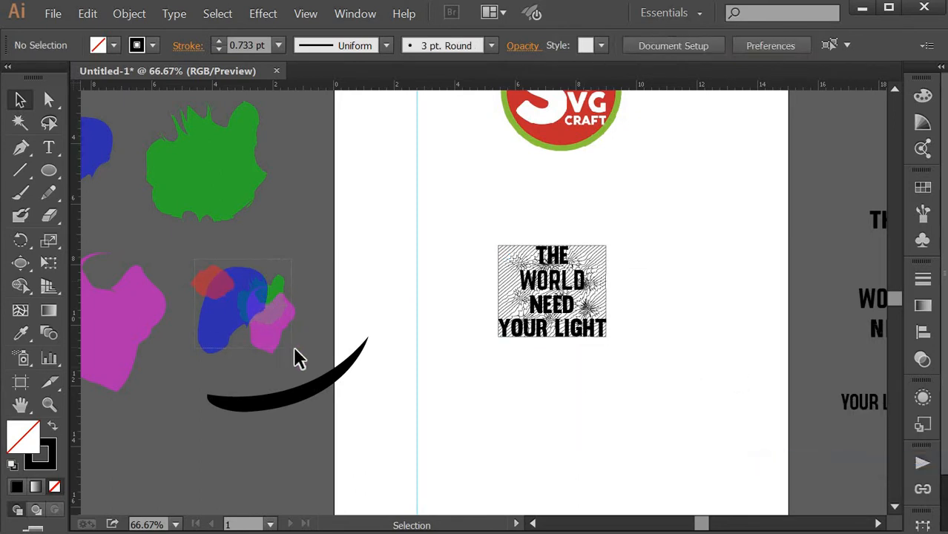
Select the cluster of overlapping semi-transparent colour blobs and move it onto the textured text block.
{"action": "left_click", "coordinate": [295, 348]}
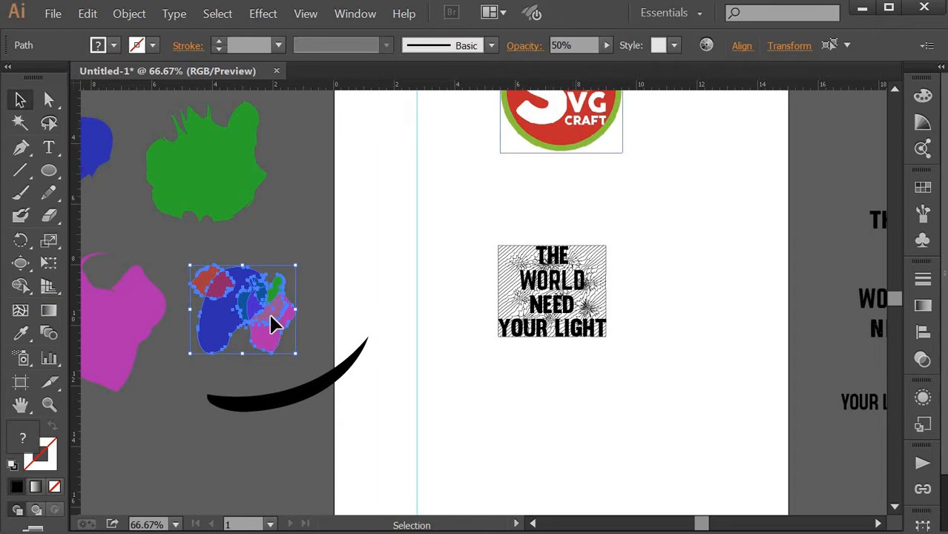
{"action": "left_click_drag", "start_coordinate": [270, 322], "coordinate": [584, 306]}
{"action": "key", "text": "ctrl+equal"}
{"action": "key", "text": "ctrl+equal"}
{"action": "left_click", "coordinate": [608, 403]}
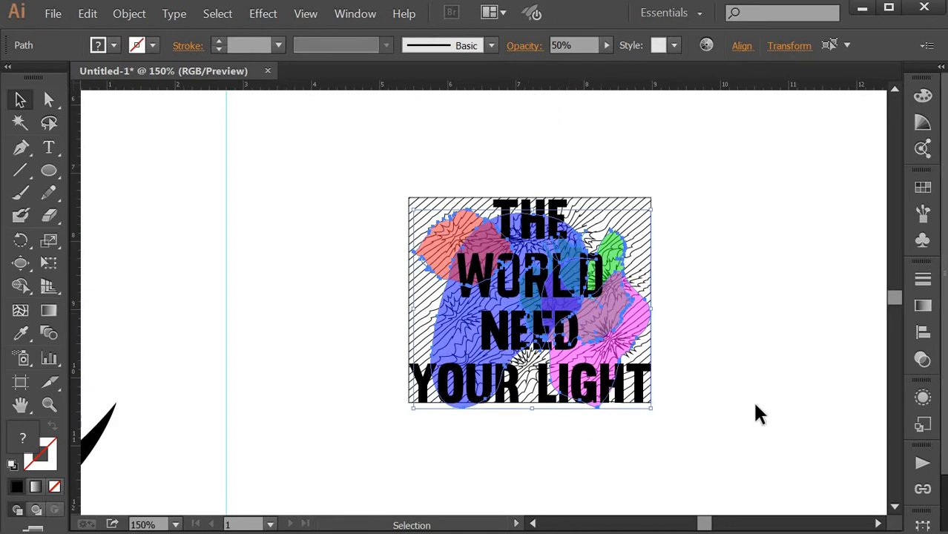
Nudge the colour blobs slightly up and left until they fit within the line texture's edges.
{"action": "key", "text": "Up"}
{"action": "key", "text": "Up"}
{"action": "key", "text": "Up"}
{"action": "key", "text": "Up"}
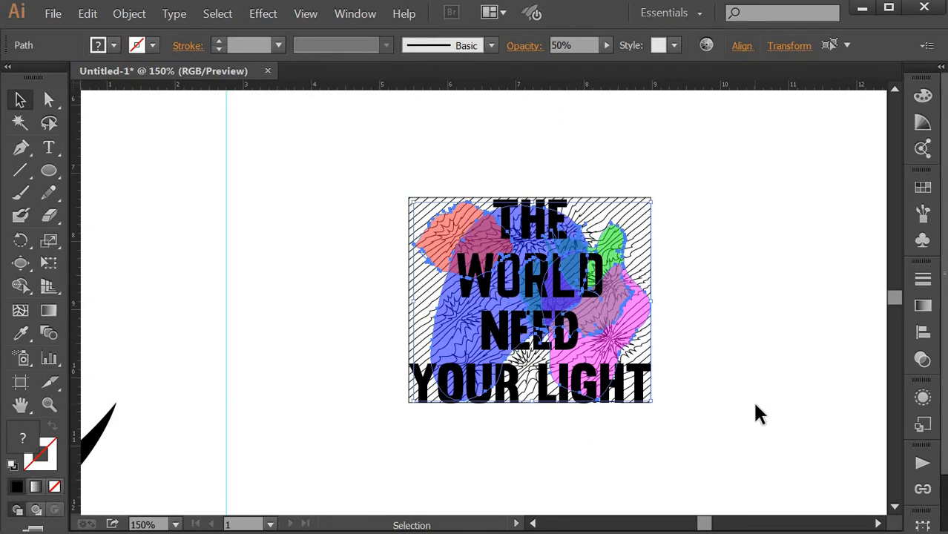
{"action": "key", "text": "Left"}
{"action": "key", "text": "Left"}
{"action": "key", "text": "Left"}
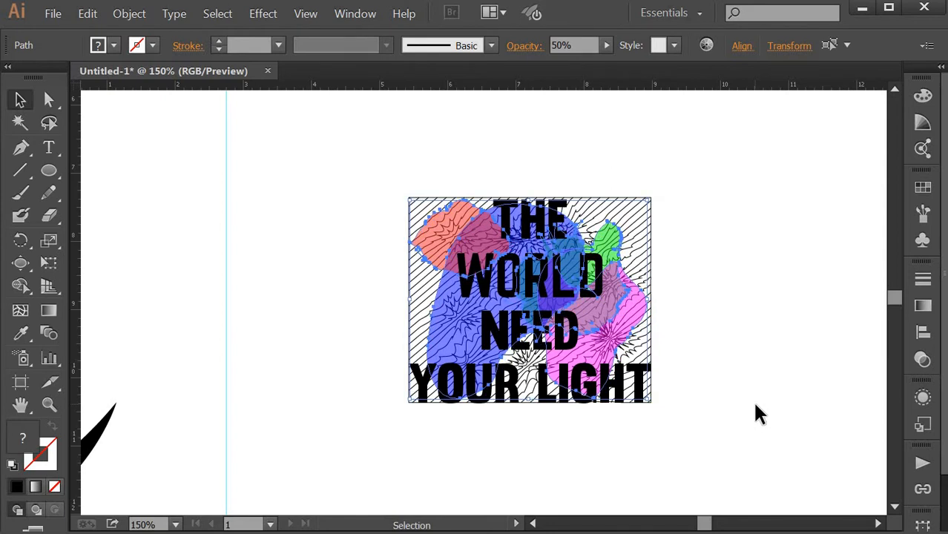
{"action": "key", "text": "Down"}
{"action": "key", "text": "Right"}
{"action": "key", "text": "Right"}
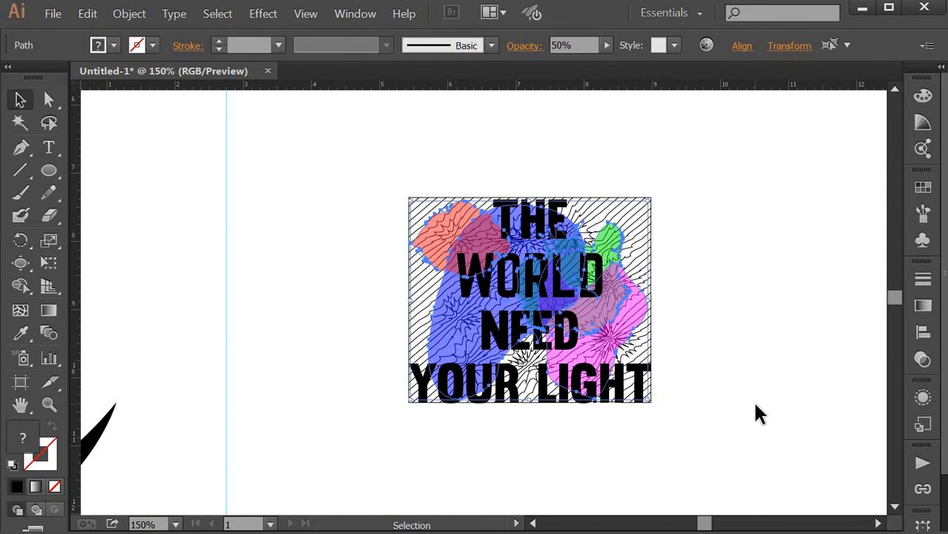
Send the colour blobs to the back behind the text and line texture, and deselect them.
{"action": "right_click", "coordinate": [594, 344]}
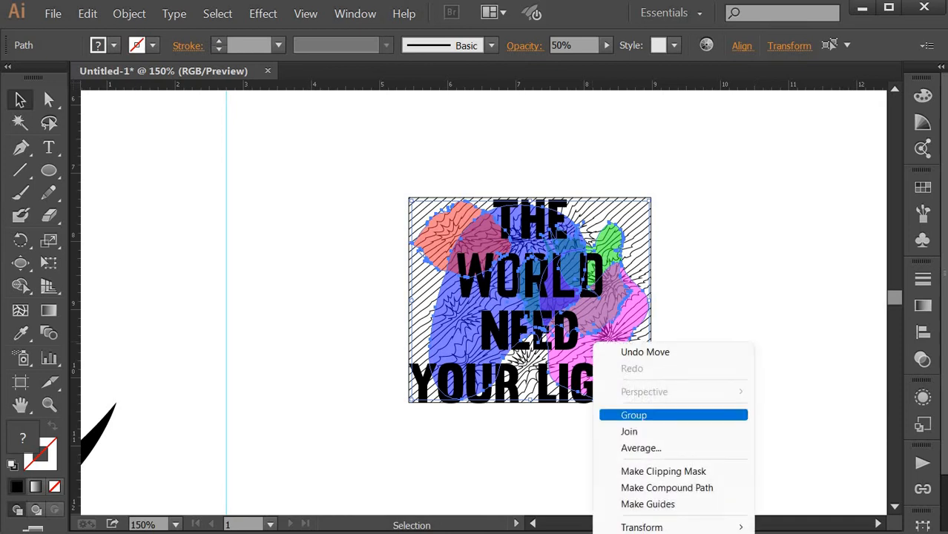
{"action": "left_click", "coordinate": [775, 352]}
{"action": "left_click", "coordinate": [774, 346]}
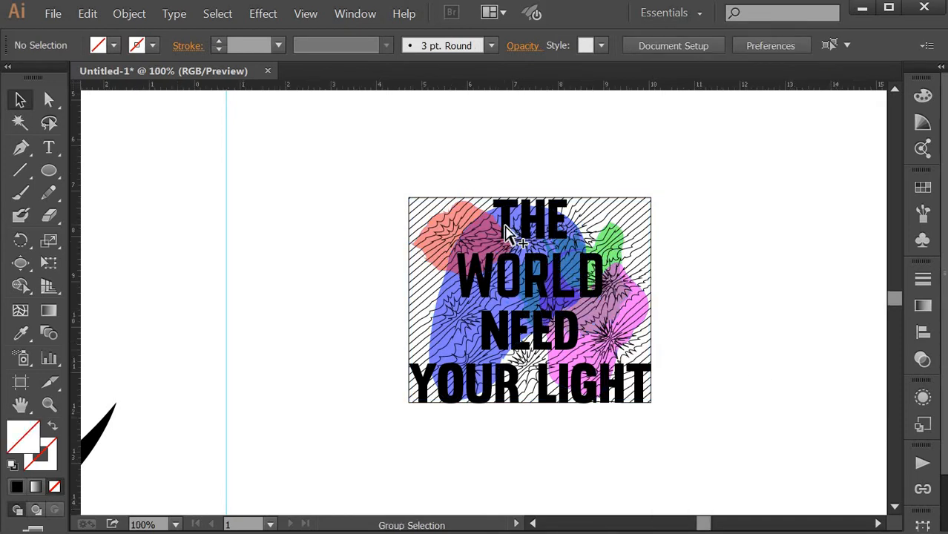
Save the document as an Adobe Illustrator file named "Trendy t-shirt" in the clock folder, accepting the default save options.
{"action": "scroll", "coordinate": [507, 232], "scroll_direction": "down", "scroll_amount": 1}
{"action": "scroll", "coordinate": [506, 232], "scroll_direction": "down", "scroll_amount": 2}
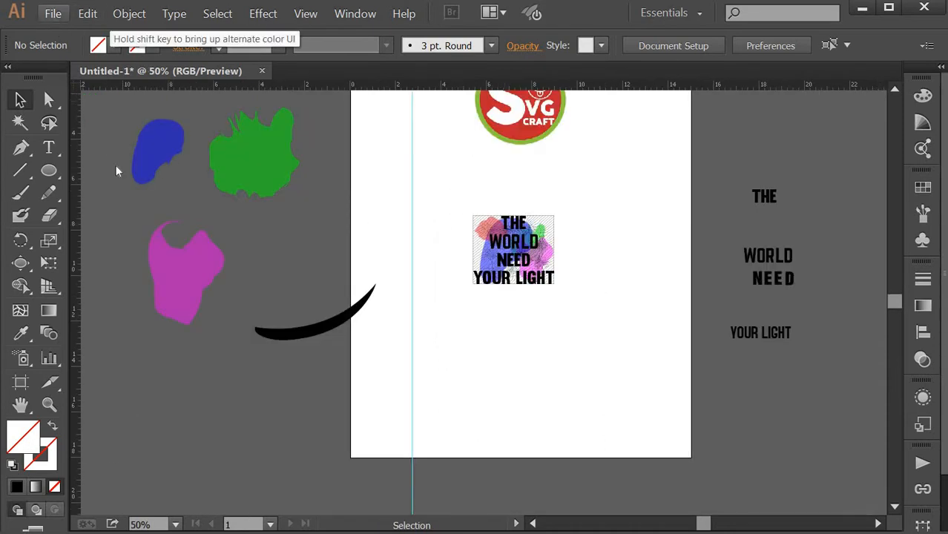
{"action": "left_click", "coordinate": [53, 15]}
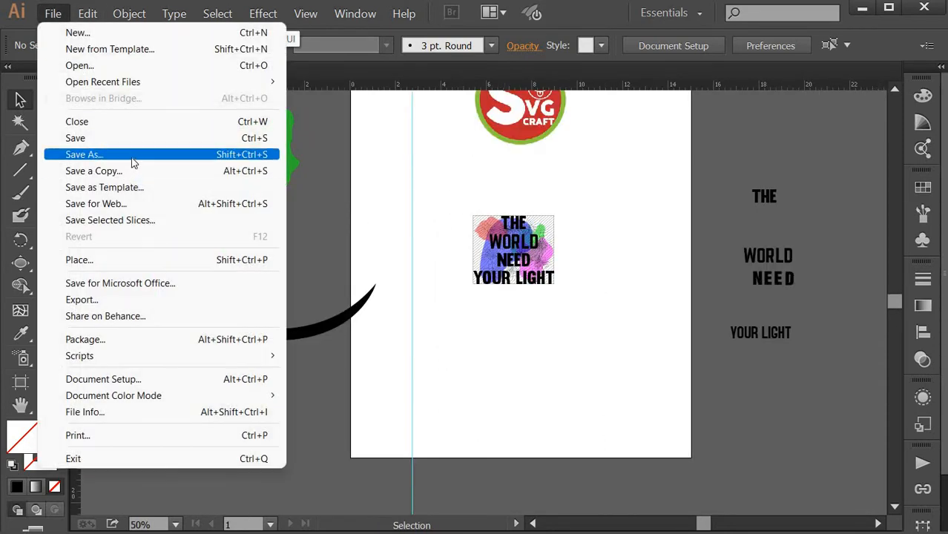
{"action": "left_click", "coordinate": [84, 154]}
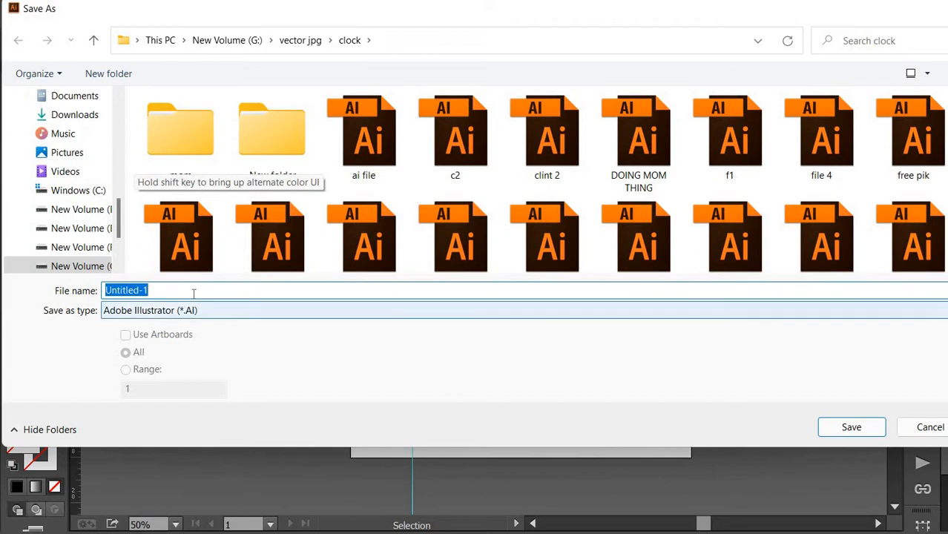
{"action": "type", "text": "T"}
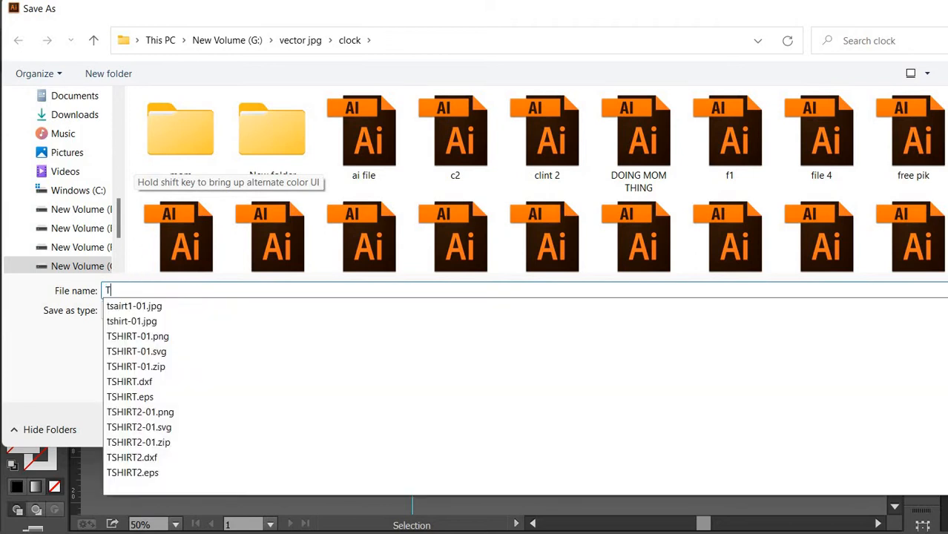
{"action": "type", "text": "rendy t-shirt"}
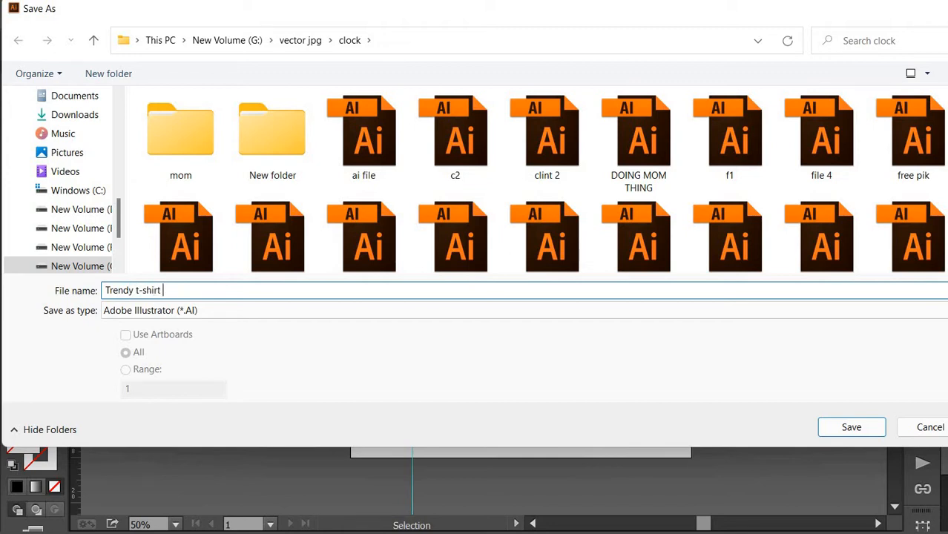
{"action": "left_click", "coordinate": [854, 428]}
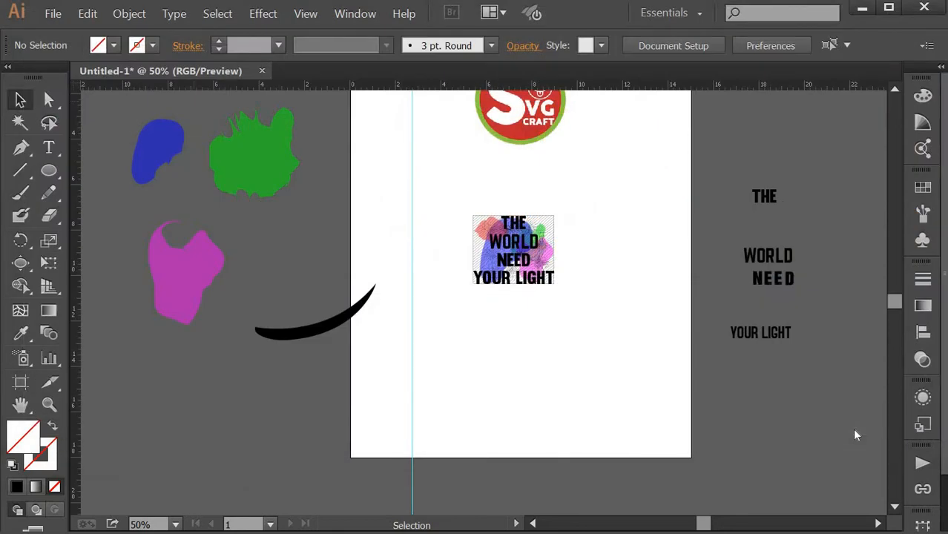
{"action": "key", "text": "Return"}
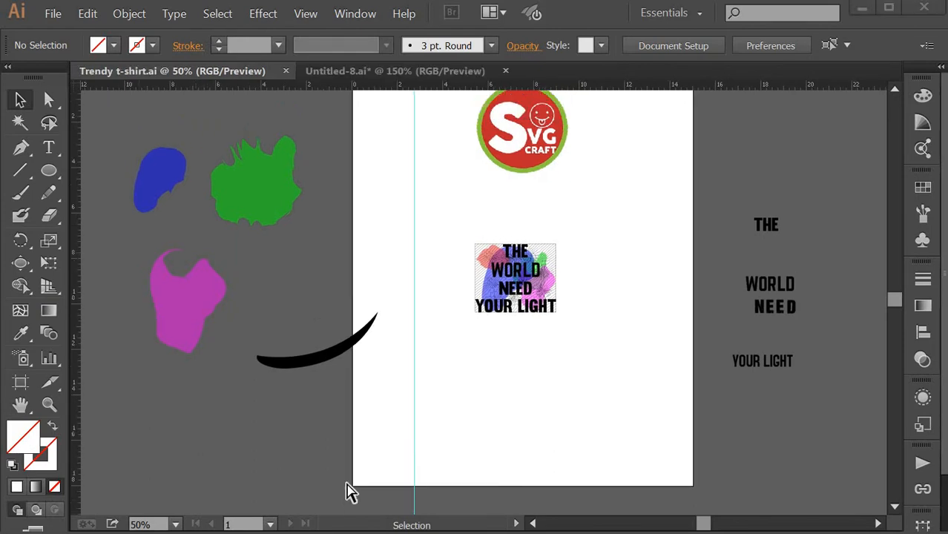
Create a new 15 x 18 in document with one artboard and order Untitled-8.ai after it among the open documents.
{"action": "key", "text": "ctrl"}
{"action": "left_click", "coordinate": [52, 14]}
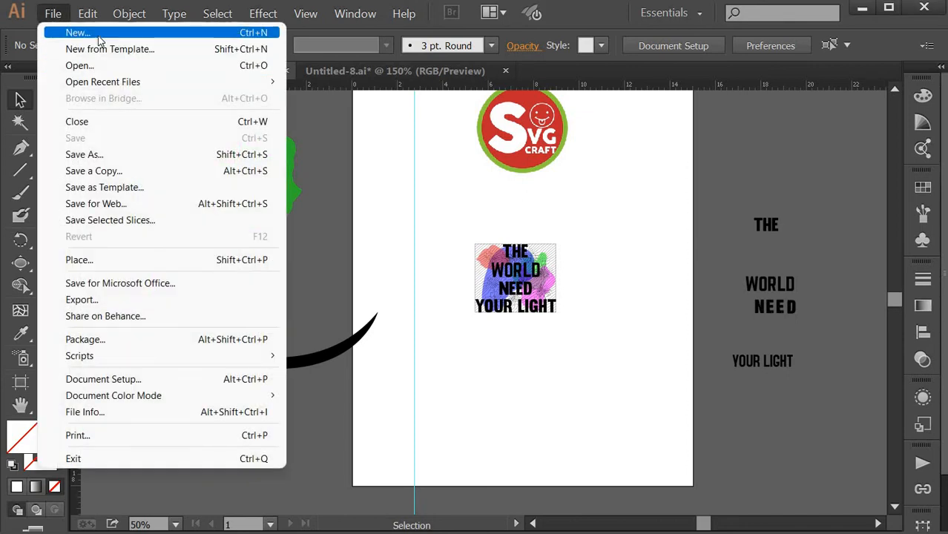
{"action": "left_click", "coordinate": [99, 38]}
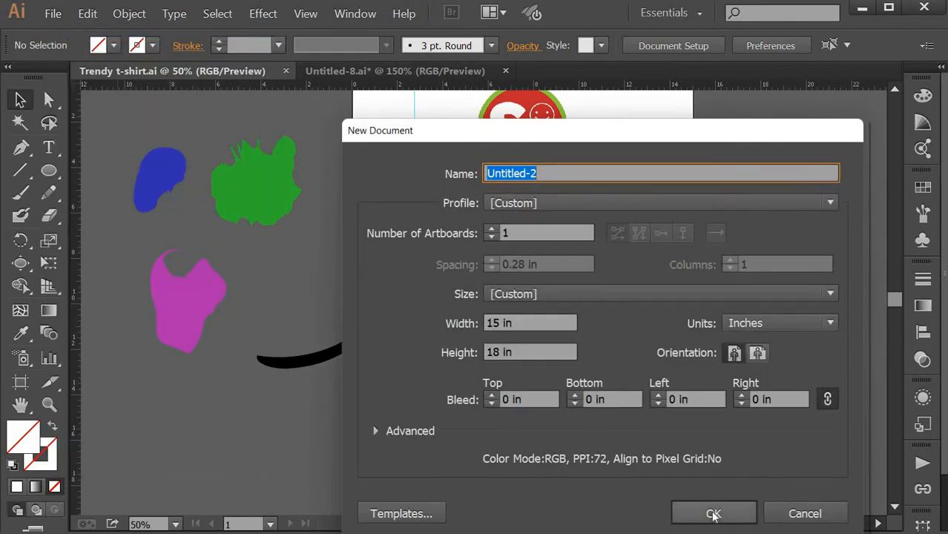
{"action": "left_click", "coordinate": [713, 514]}
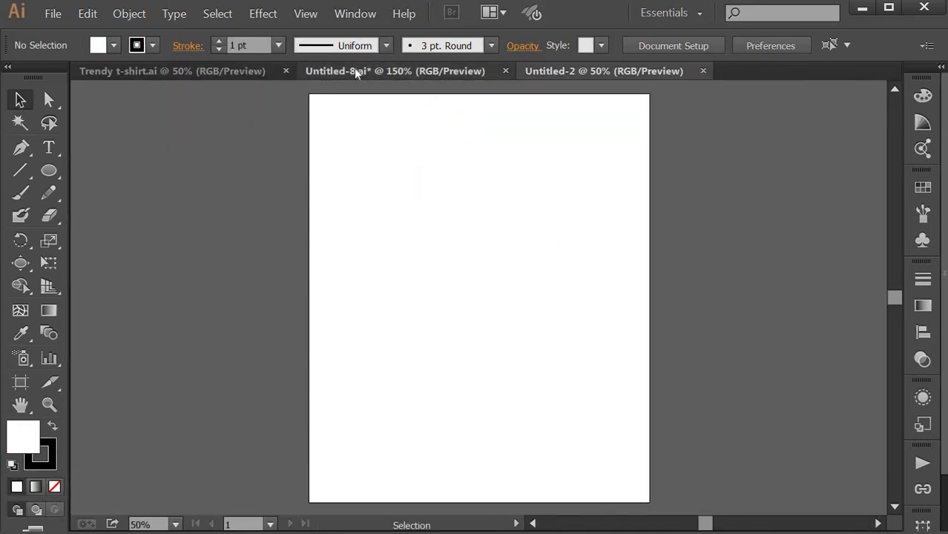
{"action": "left_click_drag", "start_coordinate": [354, 68], "coordinate": [549, 71]}
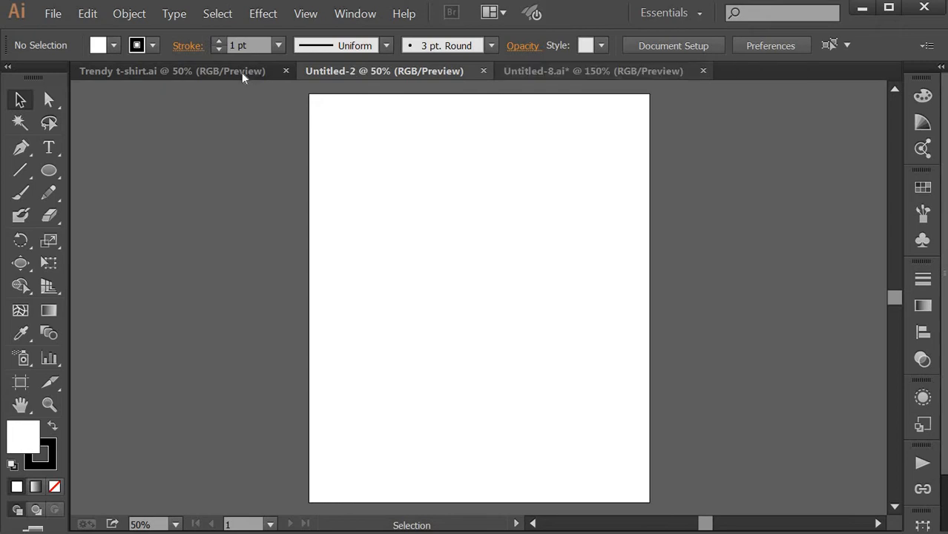
In the Trendy t-shirt document, select the text, colour blobs and line texture together and group them.
{"action": "key", "text": "ctrl+shift+Tab"}
{"action": "left_click", "coordinate": [519, 282]}
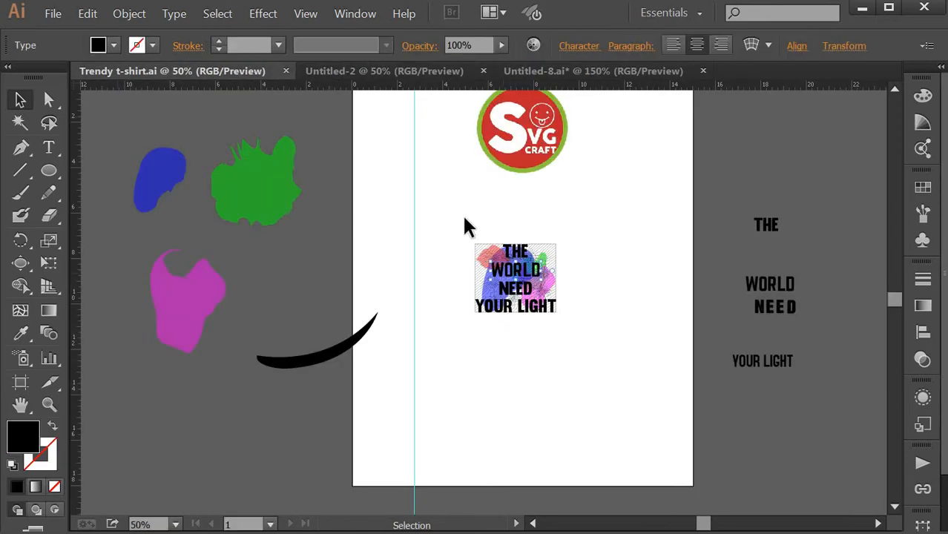
{"action": "left_click", "coordinate": [538, 287], "text": "shift"}
{"action": "right_click", "coordinate": [541, 276]}
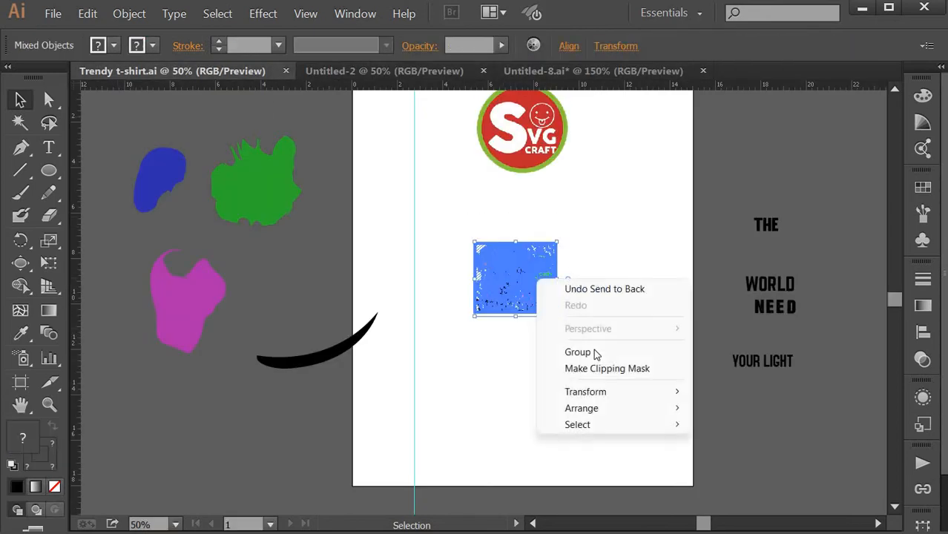
{"action": "left_click", "coordinate": [578, 351]}
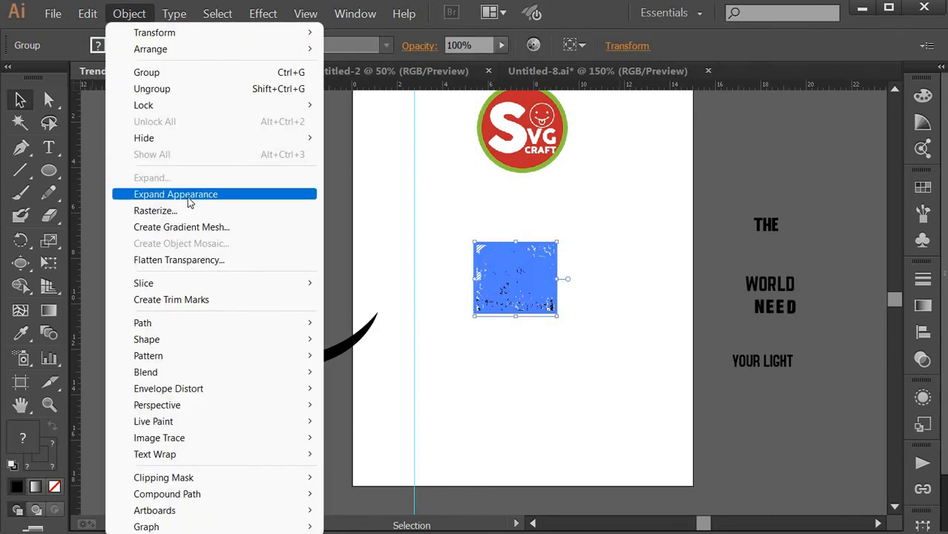
Expand the appearance of the grouped design, then expand its objects, fills and strokes, and deselect it.
{"action": "left_click", "coordinate": [182, 193]}
{"action": "left_click", "coordinate": [140, 18]}
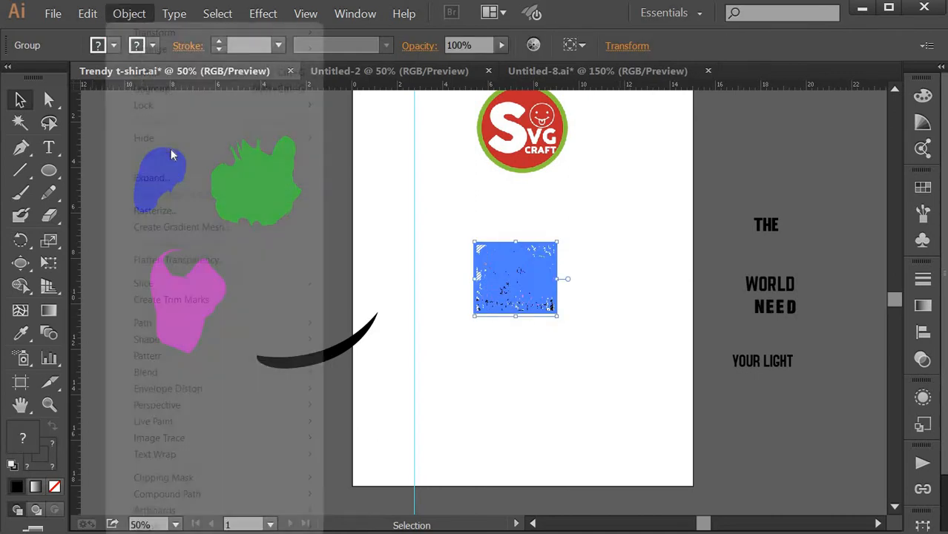
{"action": "left_click", "coordinate": [182, 179]}
{"action": "left_click", "coordinate": [566, 450]}
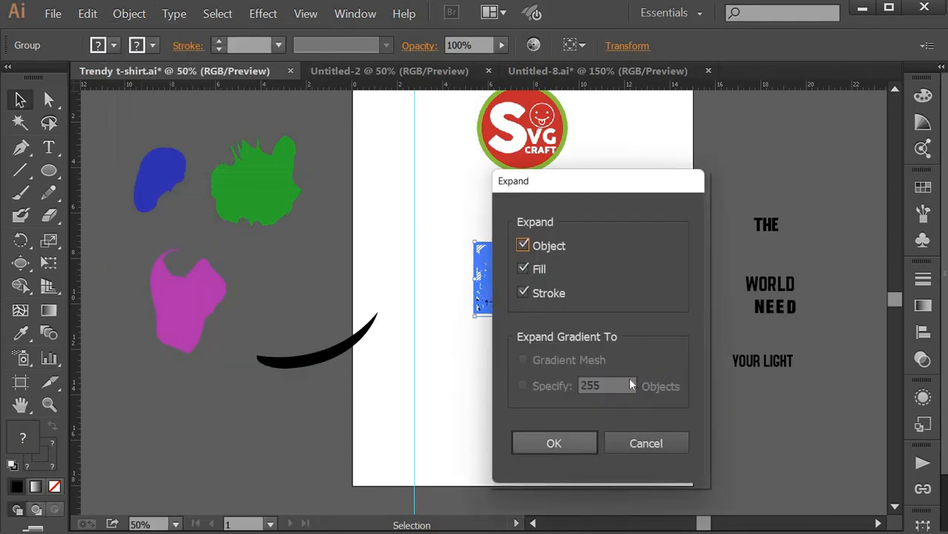
{"action": "key", "text": "ctrl+shift+a"}
Copy the expanded design into the Untitled-2 document, enlarge it to fill most of the artboard width, and deselect it.
{"action": "left_click", "coordinate": [531, 306]}
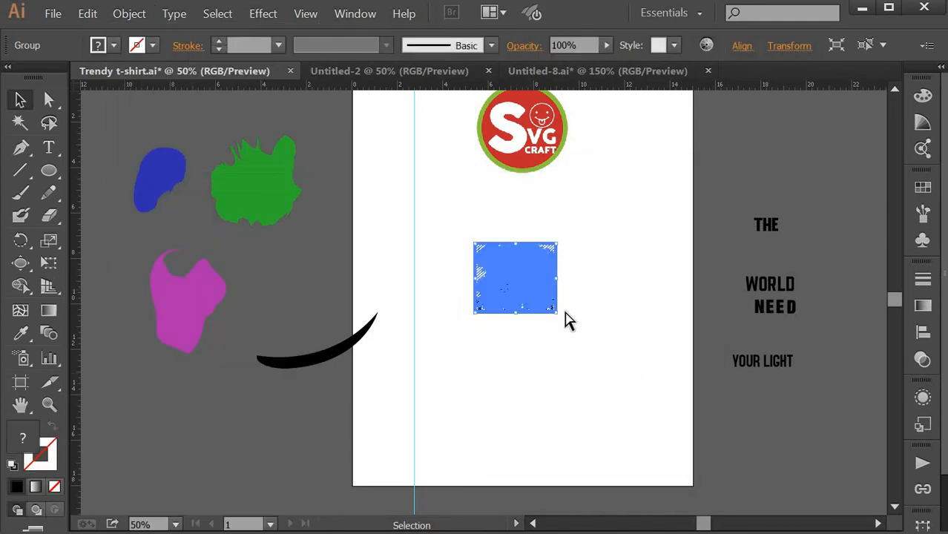
{"action": "left_click", "coordinate": [603, 74]}
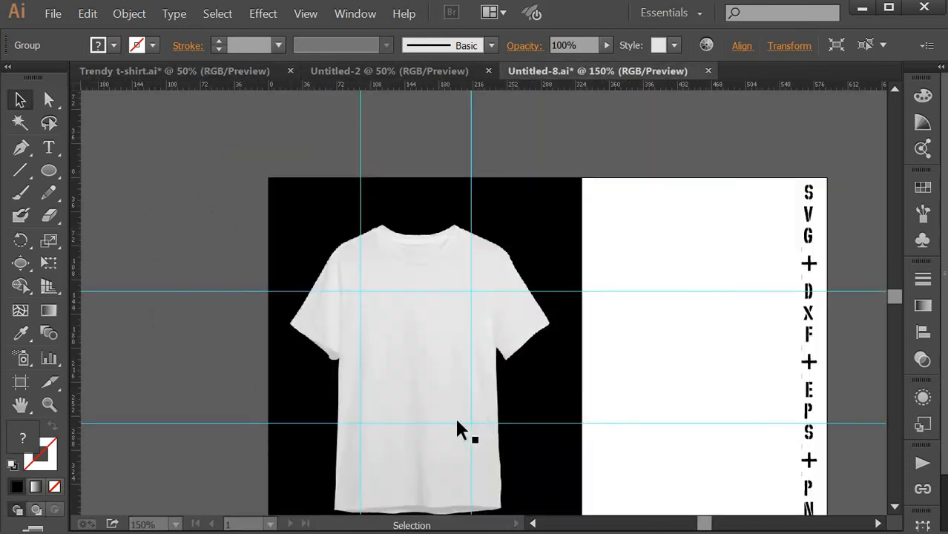
{"action": "left_click", "coordinate": [421, 75]}
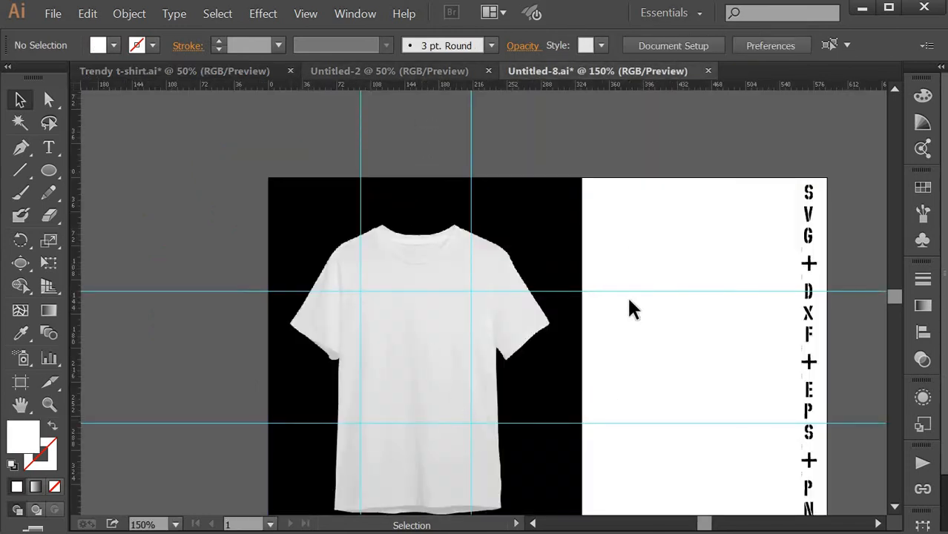
{"action": "key", "text": "ctrl+v"}
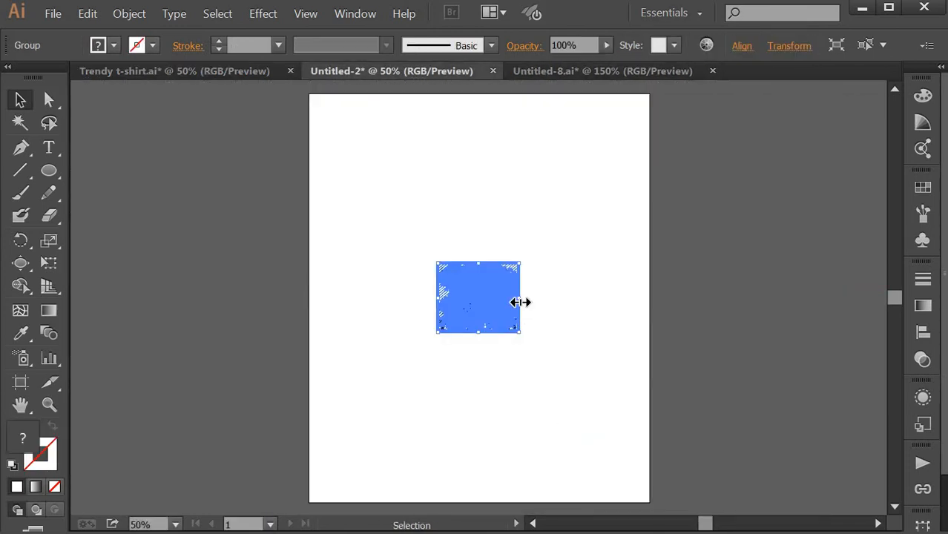
{"action": "left_click_drag", "start_coordinate": [521, 301], "coordinate": [607, 320]}
{"action": "key", "text": "ctrl+shift+a"}
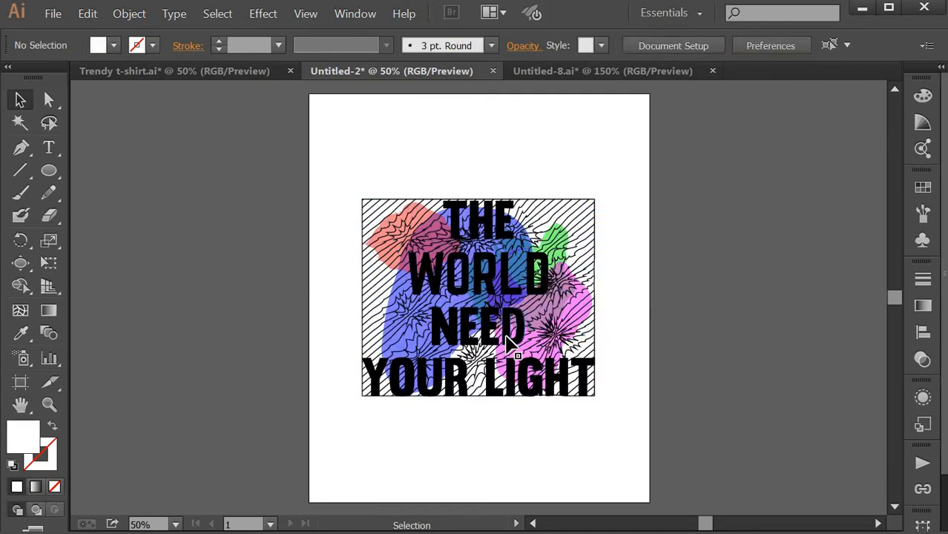
Copy the enlarged design into Untitled-8.ai and scale it to fit the white area beside the vertical SVG + DXF + EPS + PNG text.
{"action": "left_click", "coordinate": [509, 343]}
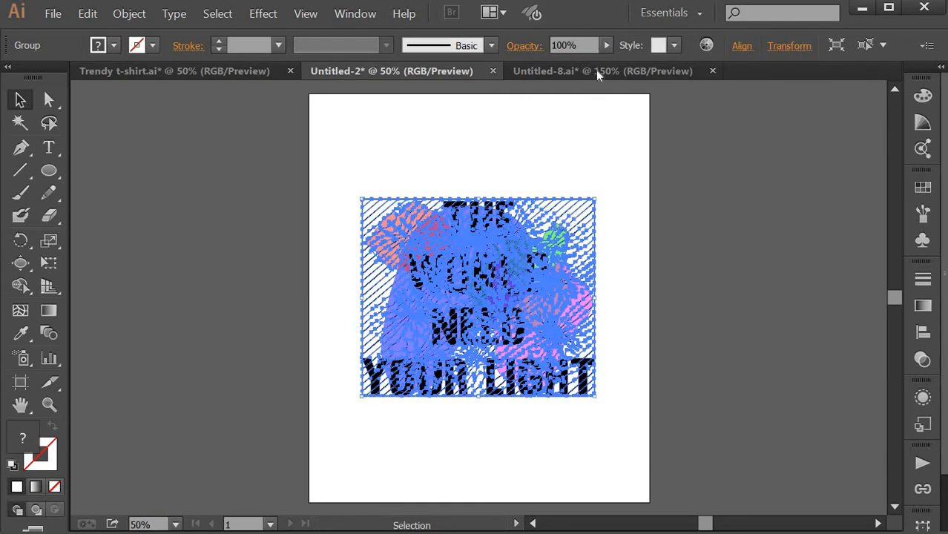
{"action": "left_click", "coordinate": [598, 70]}
{"action": "key", "text": "ctrl+v"}
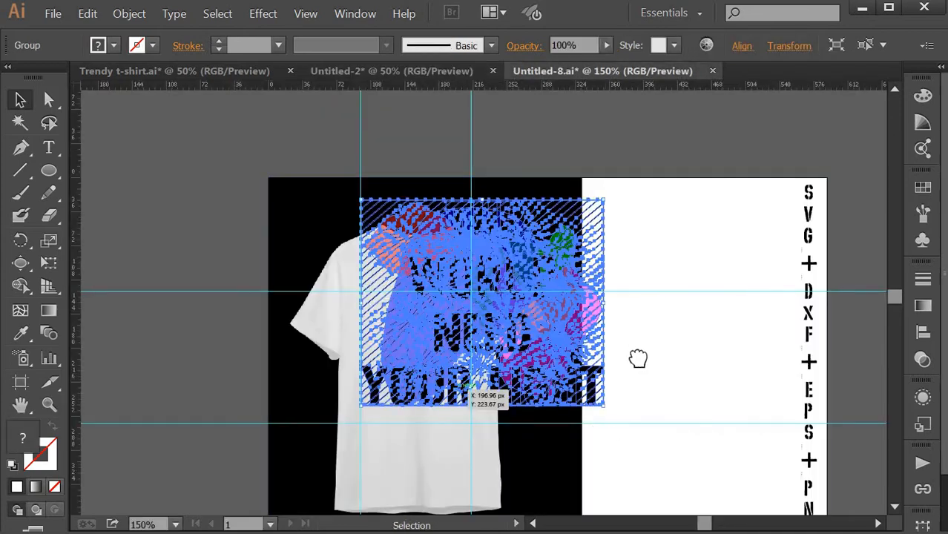
{"action": "left_click_drag", "start_coordinate": [592, 378], "coordinate": [627, 289]}
{"action": "left_click_drag", "start_coordinate": [580, 265], "coordinate": [806, 332]}
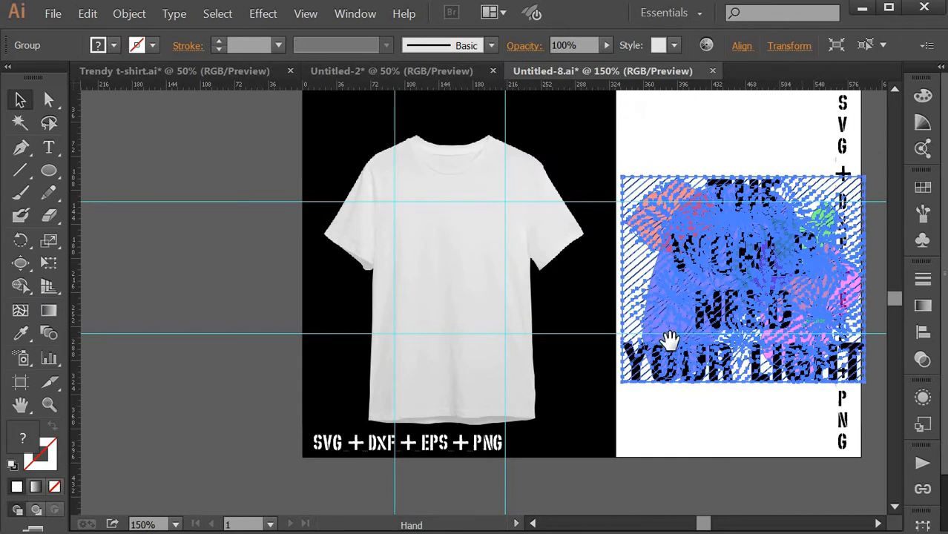
{"action": "left_click_drag", "start_coordinate": [864, 292], "coordinate": [775, 333]}
Duplicate the design onto the white t-shirt and shrink the copy to the width between the two vertical guides.
{"action": "left_click", "coordinate": [775, 333]}
{"action": "left_click_drag", "start_coordinate": [490, 316], "coordinate": [393, 303]}
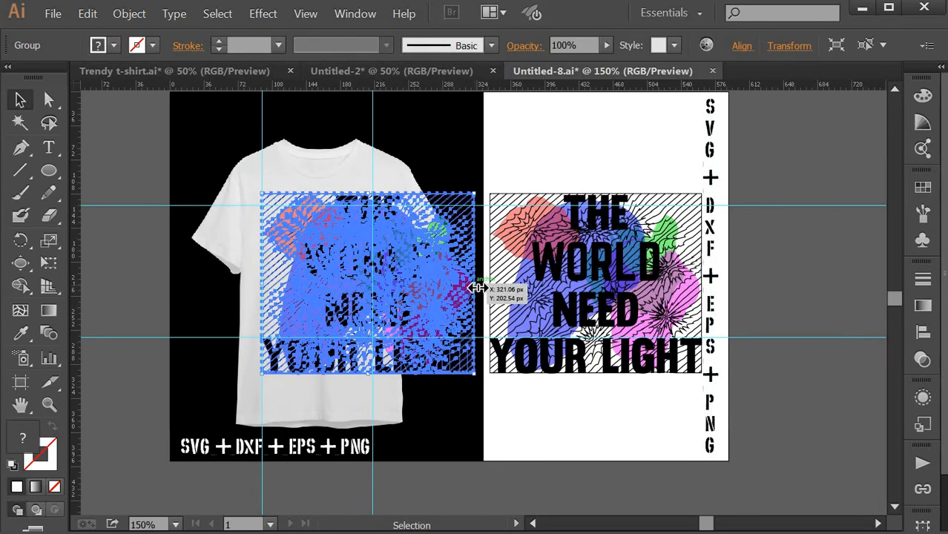
{"action": "left_click_drag", "start_coordinate": [475, 284], "coordinate": [375, 297]}
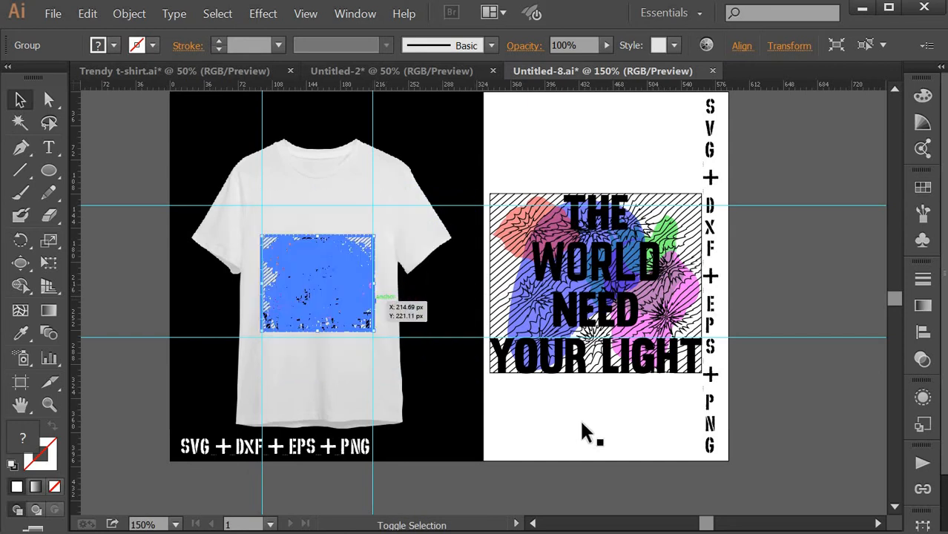
{"action": "left_click", "coordinate": [758, 398]}
Move the small design up on the t-shirt's chest to align with the upper horizontal guide, and deselect it.
{"action": "key", "text": "space"}
{"action": "left_click_drag", "start_coordinate": [430, 414], "coordinate": [509, 409]}
{"action": "left_click_drag", "start_coordinate": [419, 308], "coordinate": [374, 274]}
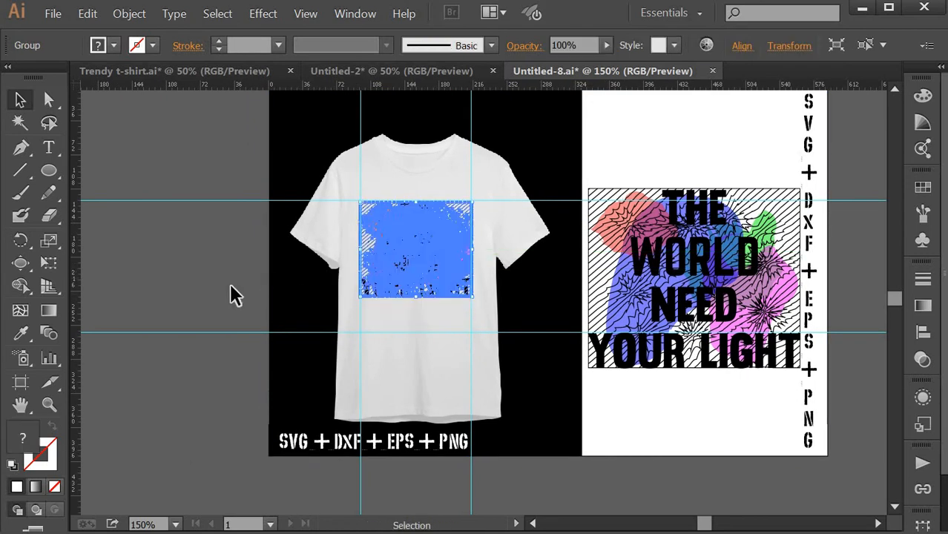
{"action": "left_click", "coordinate": [230, 283]}
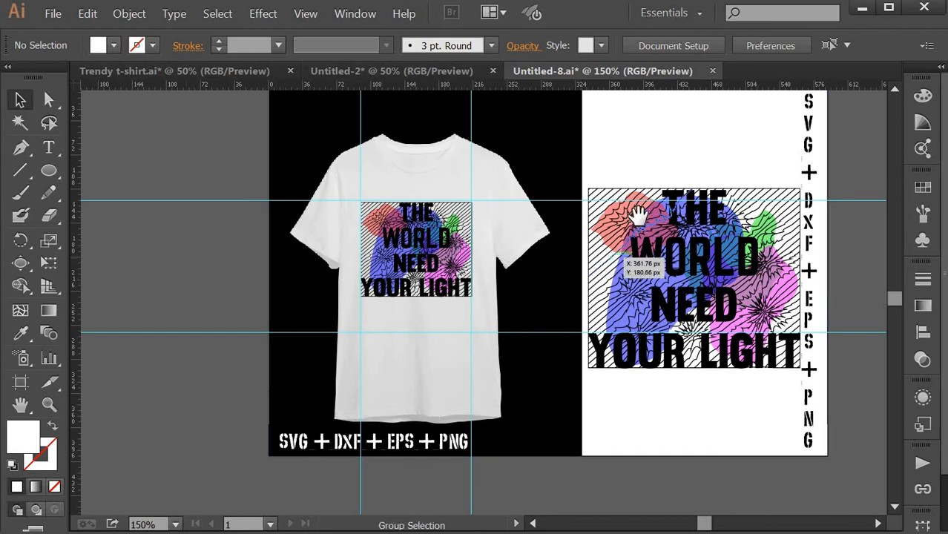
Export the mockup as a JPEG named "trendy t-shirt" in the BUNDLE folder, using all artboards.
{"action": "key", "text": "space"}
{"action": "scroll", "coordinate": [338, 190], "scroll_direction": "up", "scroll_amount": 3}
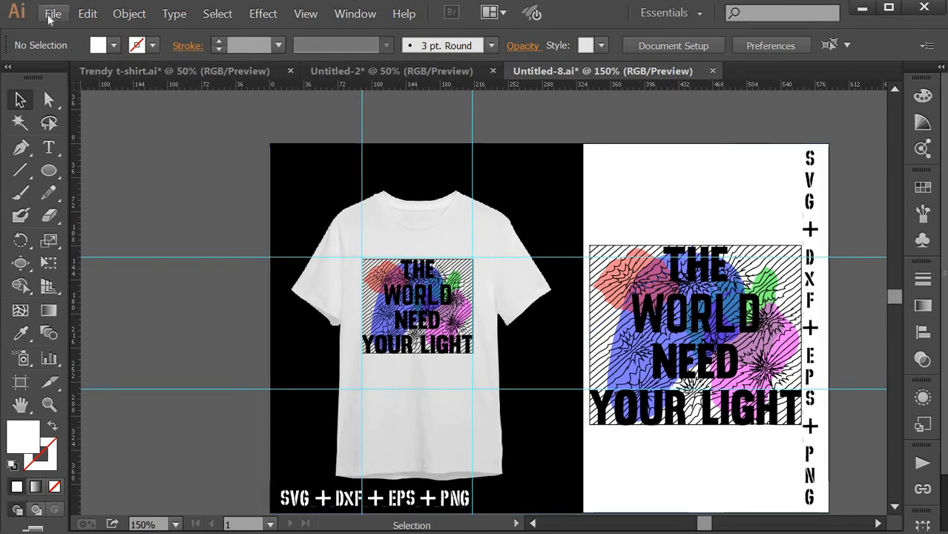
{"action": "left_click", "coordinate": [53, 14]}
{"action": "left_click", "coordinate": [126, 298]}
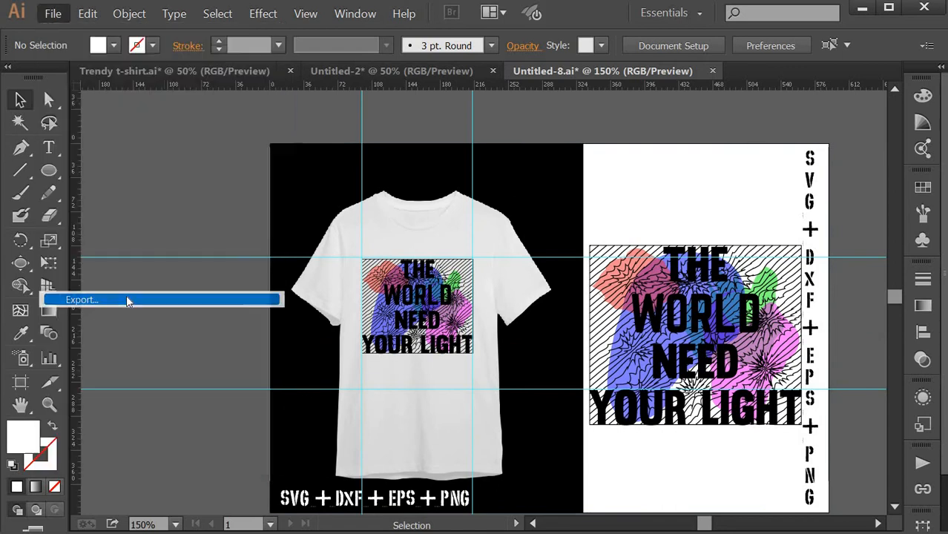
{"action": "left_click", "coordinate": [205, 355]}
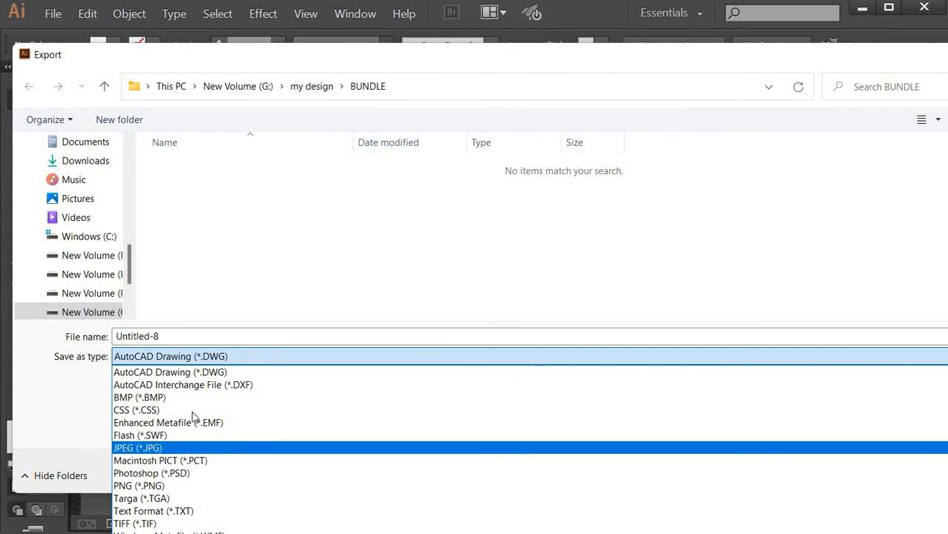
{"action": "left_click", "coordinate": [212, 448]}
{"action": "double_click", "coordinate": [172, 338]}
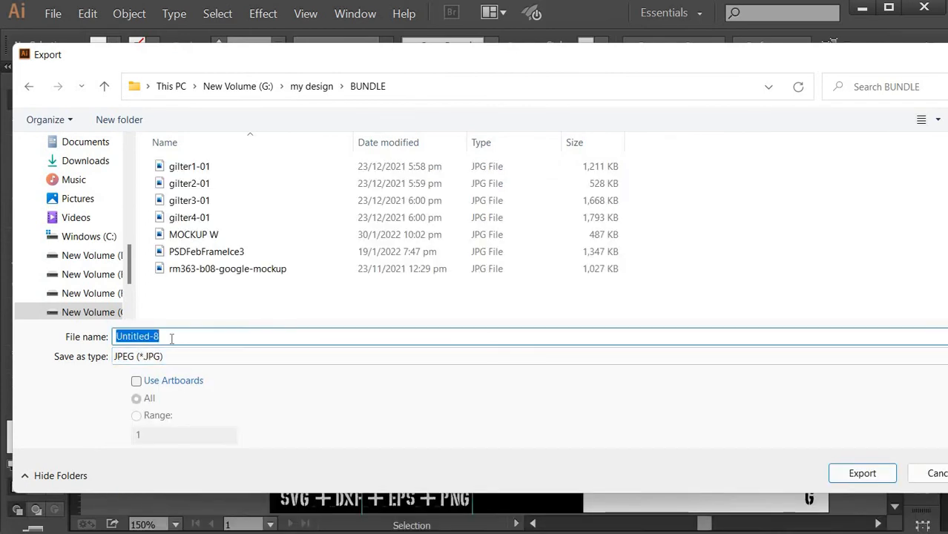
{"action": "type", "text": "trendy t-shirt"}
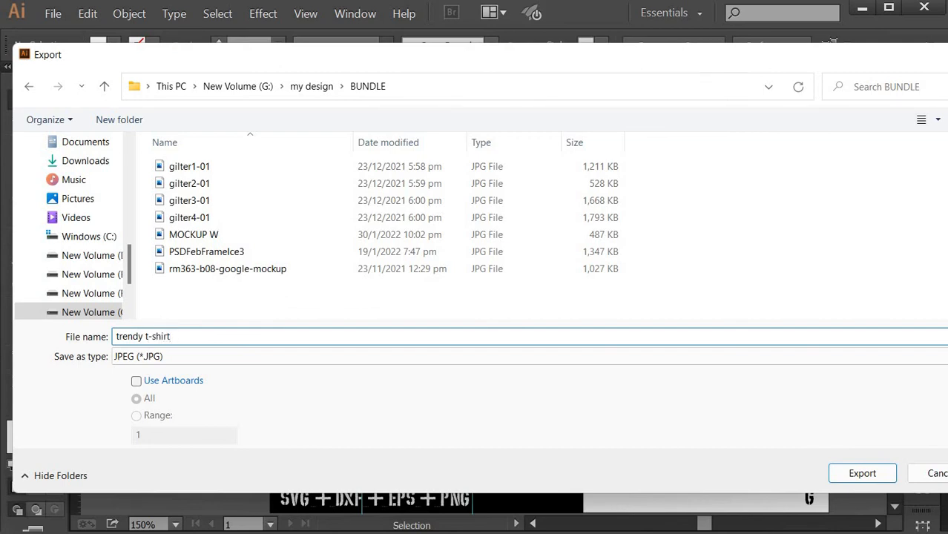
{"action": "left_click", "coordinate": [137, 381]}
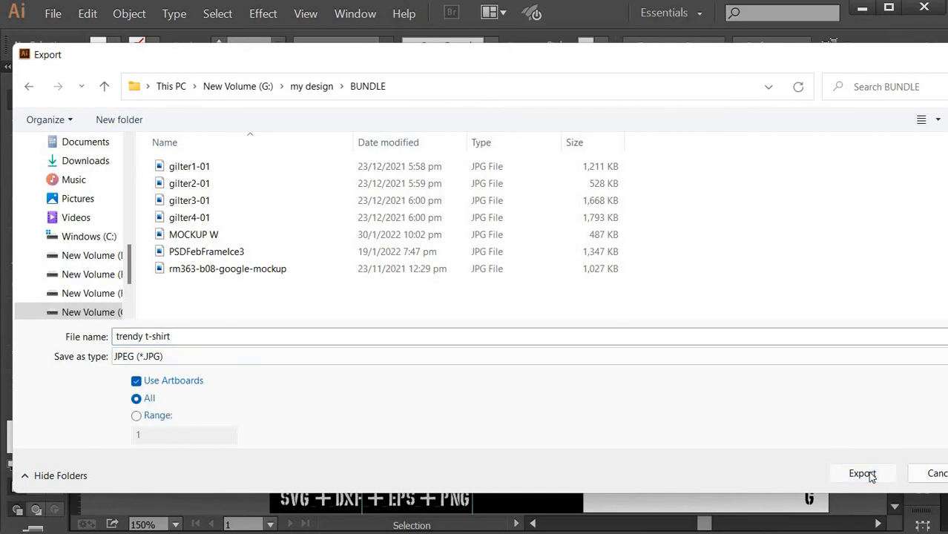
{"action": "left_click", "coordinate": [863, 474]}
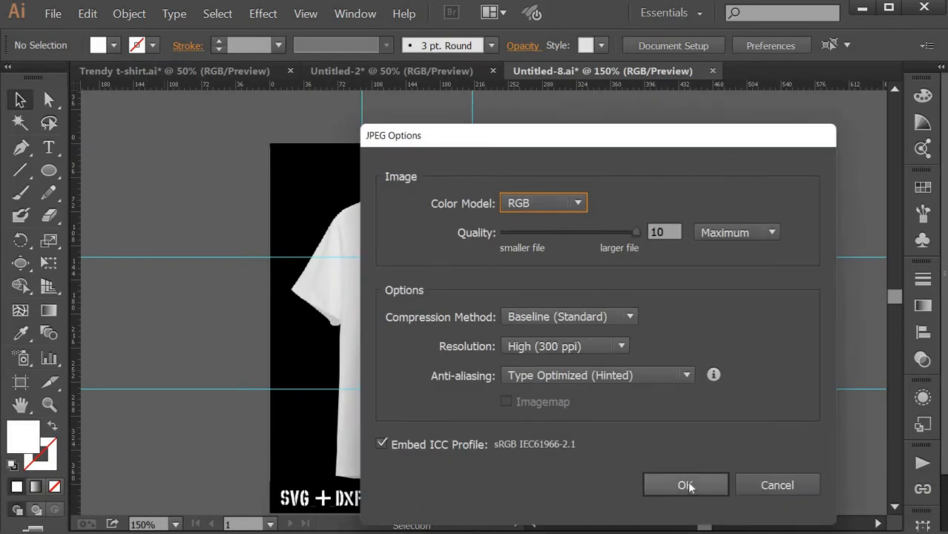
Keep the RGB color model, set the JPEG quality to 5 (Medium), and confirm the export options.
{"action": "left_click", "coordinate": [570, 204]}
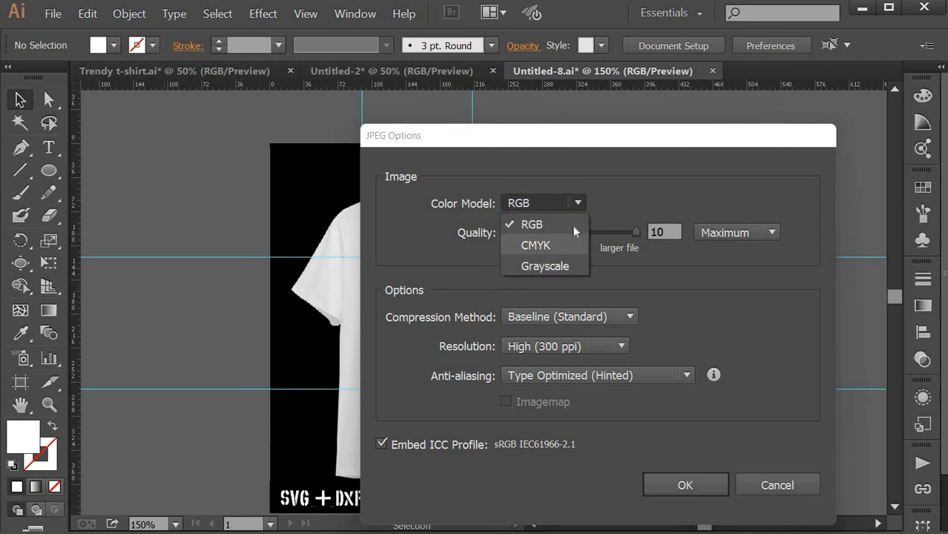
{"action": "left_click", "coordinate": [572, 225]}
{"action": "left_click_drag", "start_coordinate": [613, 232], "coordinate": [570, 233]}
{"action": "left_click", "coordinate": [685, 486]}
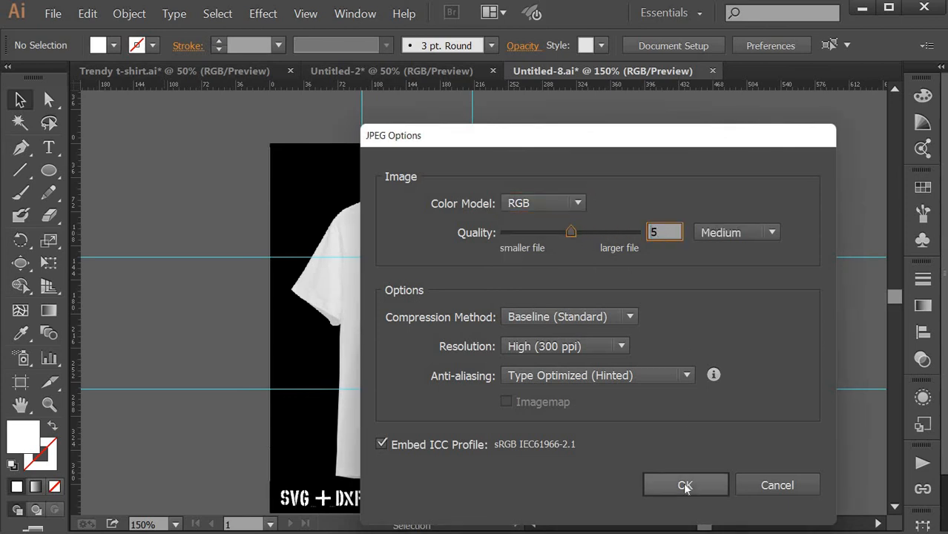